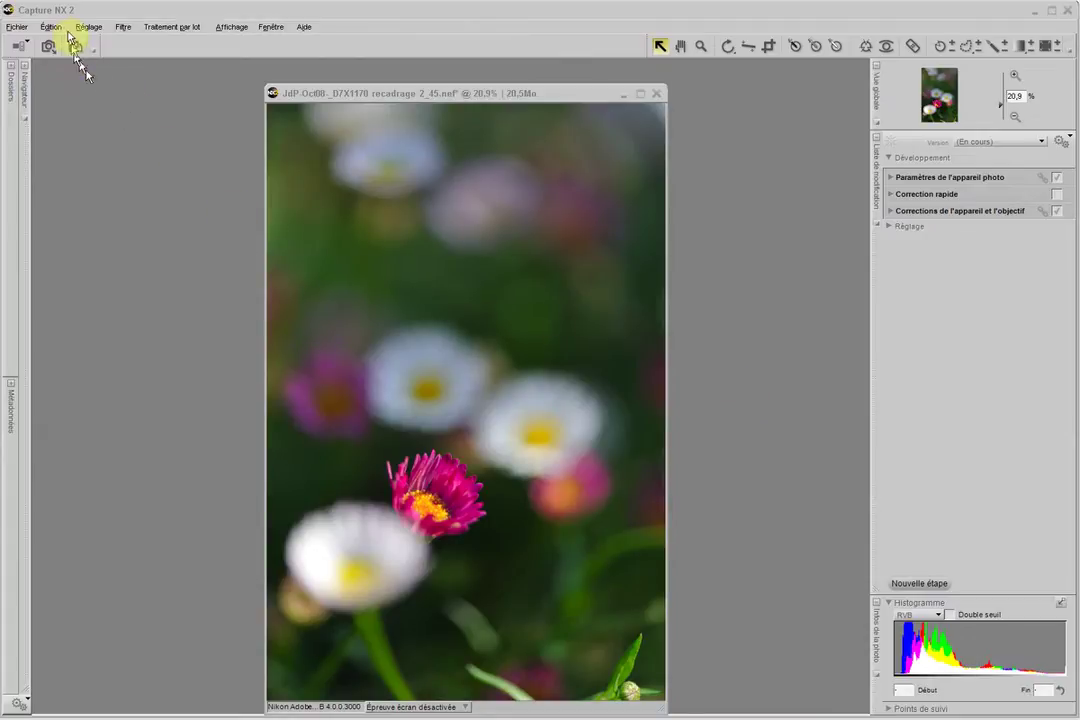
Add an Adapter la photo adjustment and switch its dimensions to cm to check the photo's print size
left_click(56, 29)
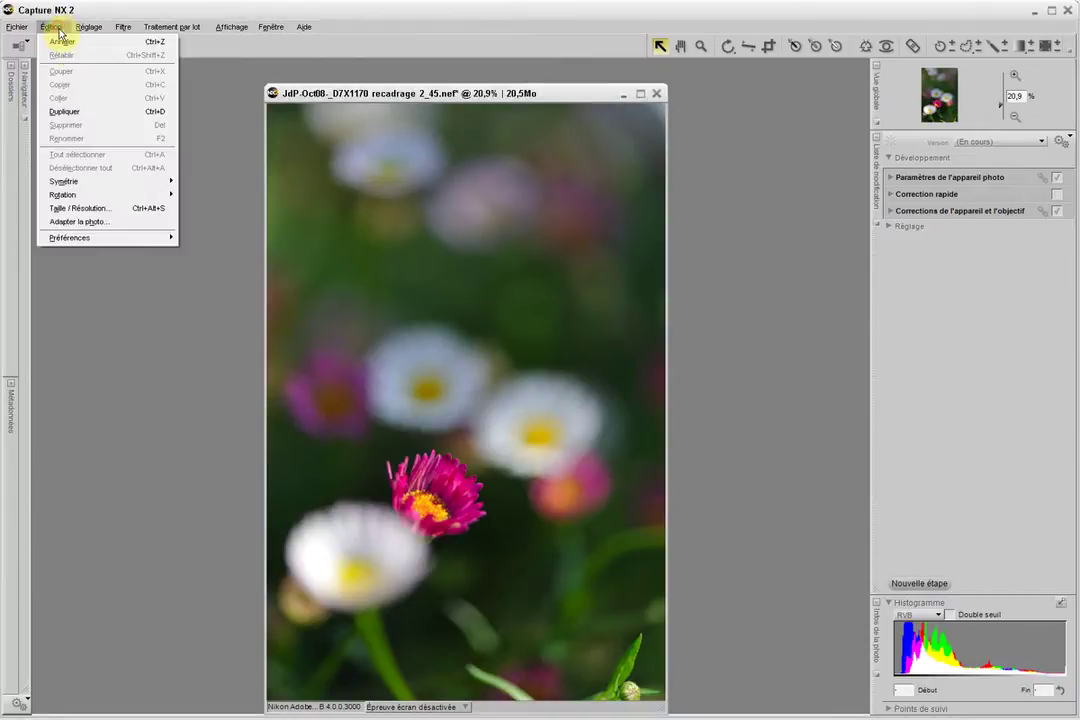
left_click(105, 222)
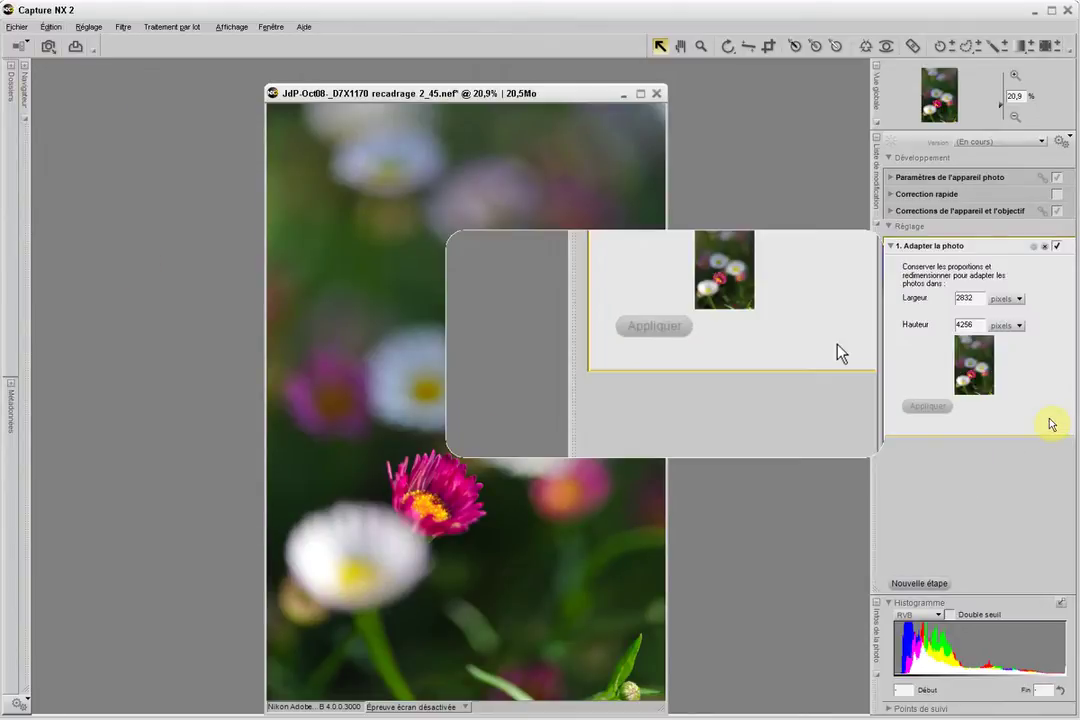
left_click(1019, 299)
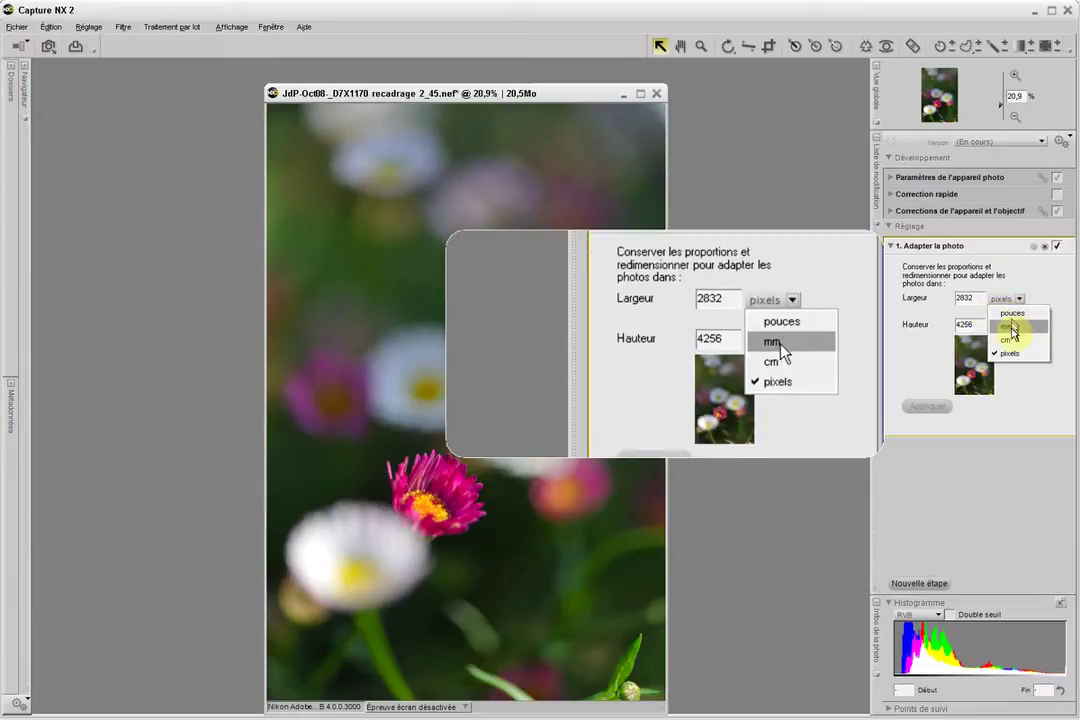
left_click(1010, 340)
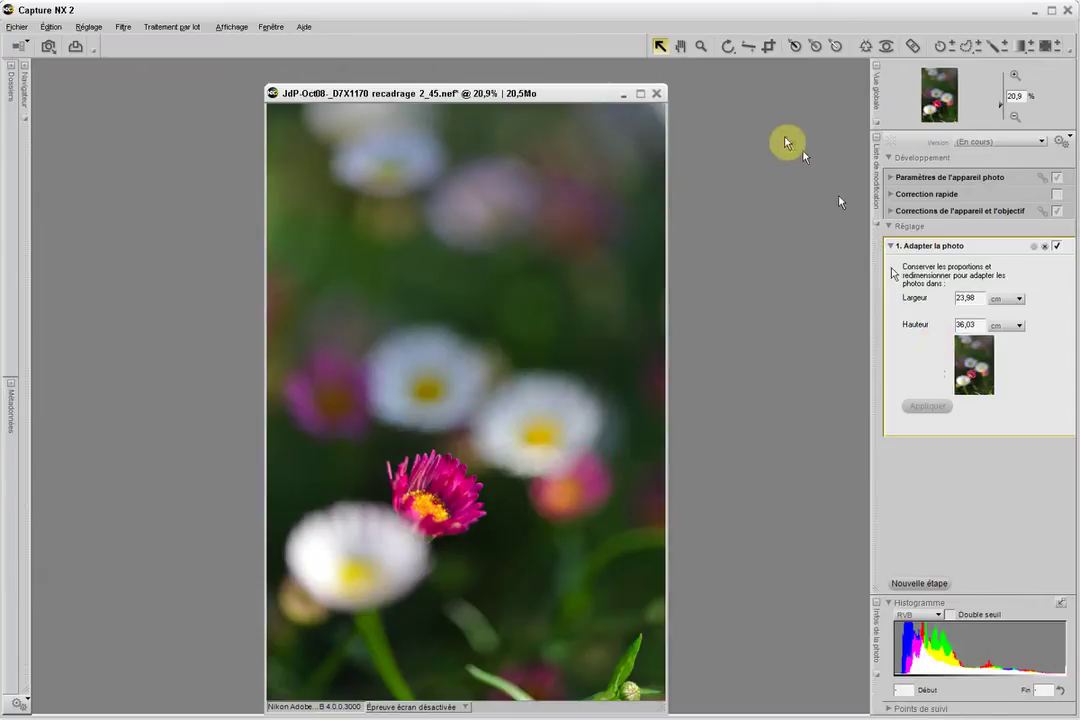
Set the Crop tool's custom proportions to 20,5 x 36
left_click(769, 47)
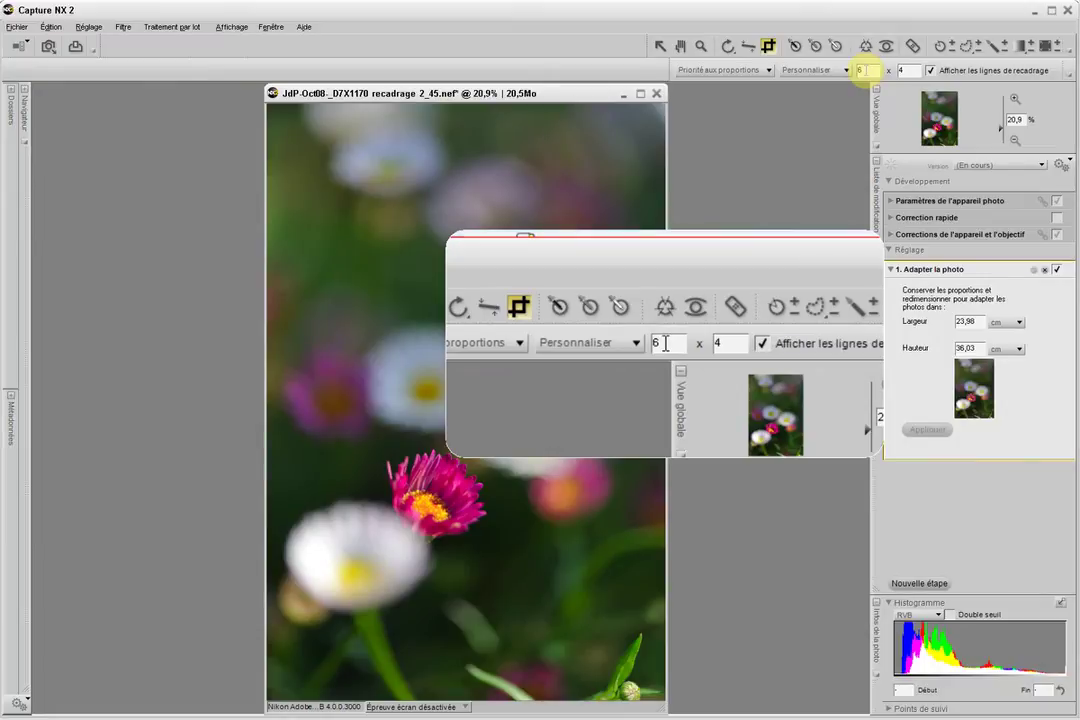
left_click_drag(861, 71, 845, 72)
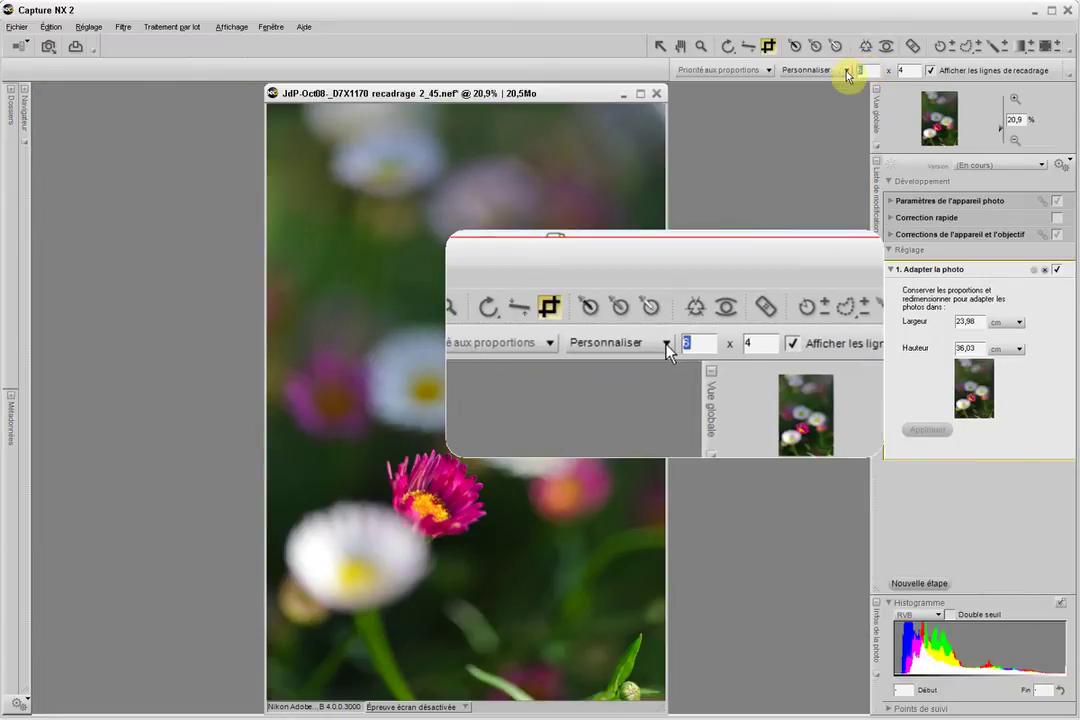
type("20,5")
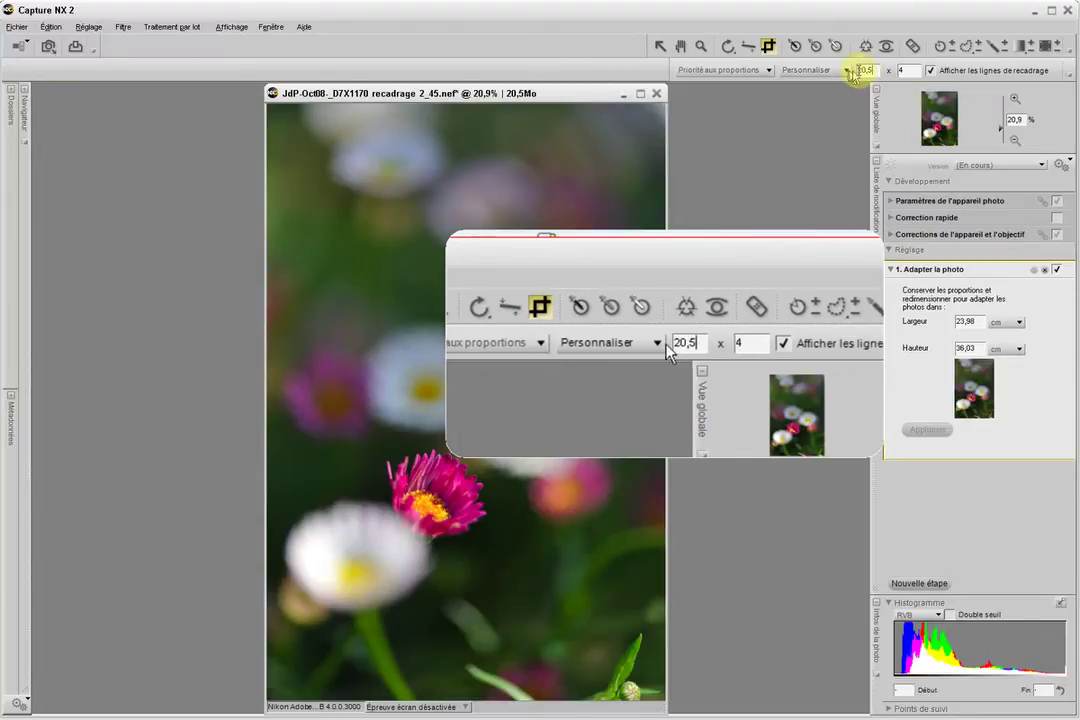
double_click(899, 72)
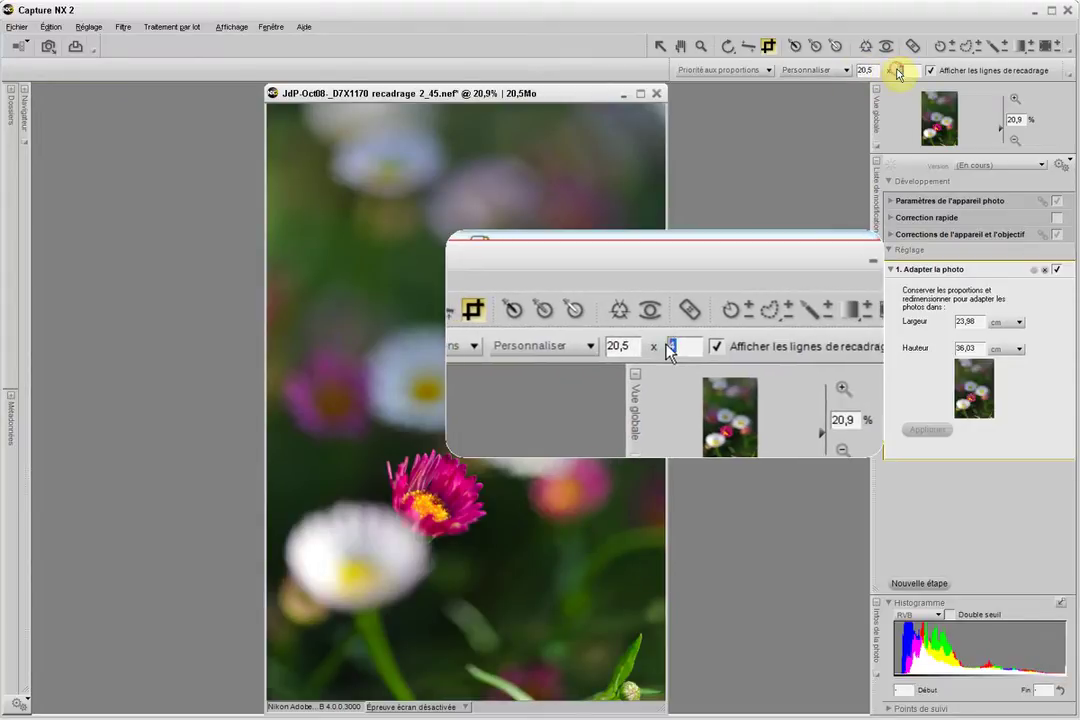
type("36")
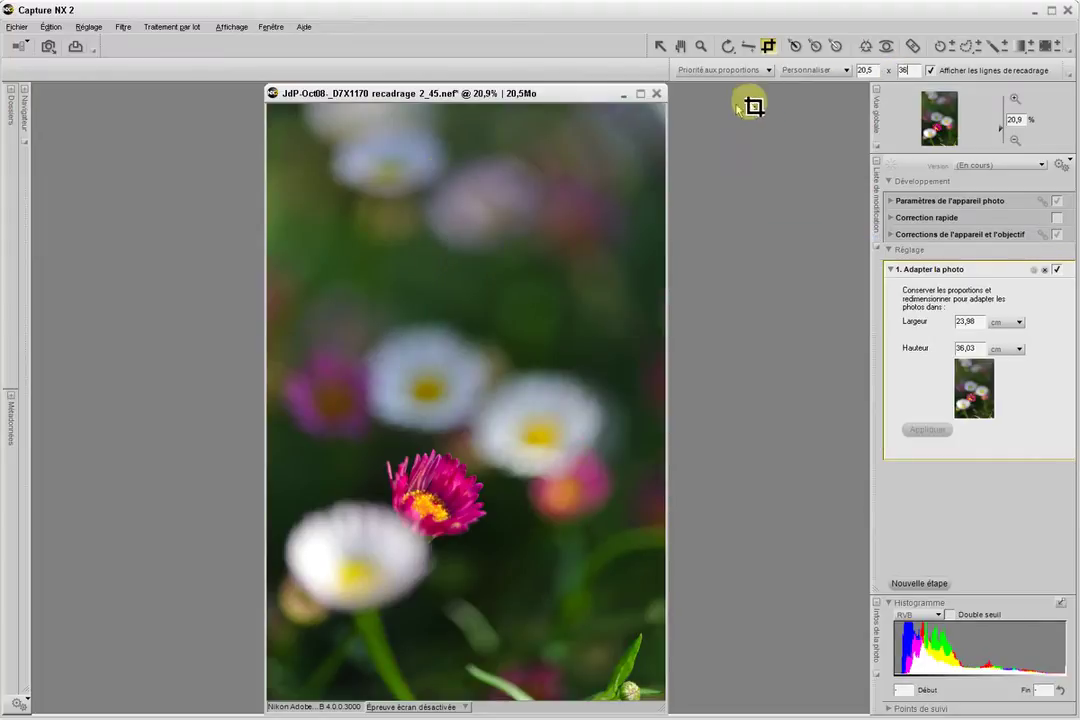
Draw a crop frame over the flowers and extend it to the photo's full height
left_click_drag(295, 134, 632, 646)
mouse_move(465, 388)
left_mouse_down()
mouse_move(418, 384)
mouse_move(451, 390)
left_mouse_up()
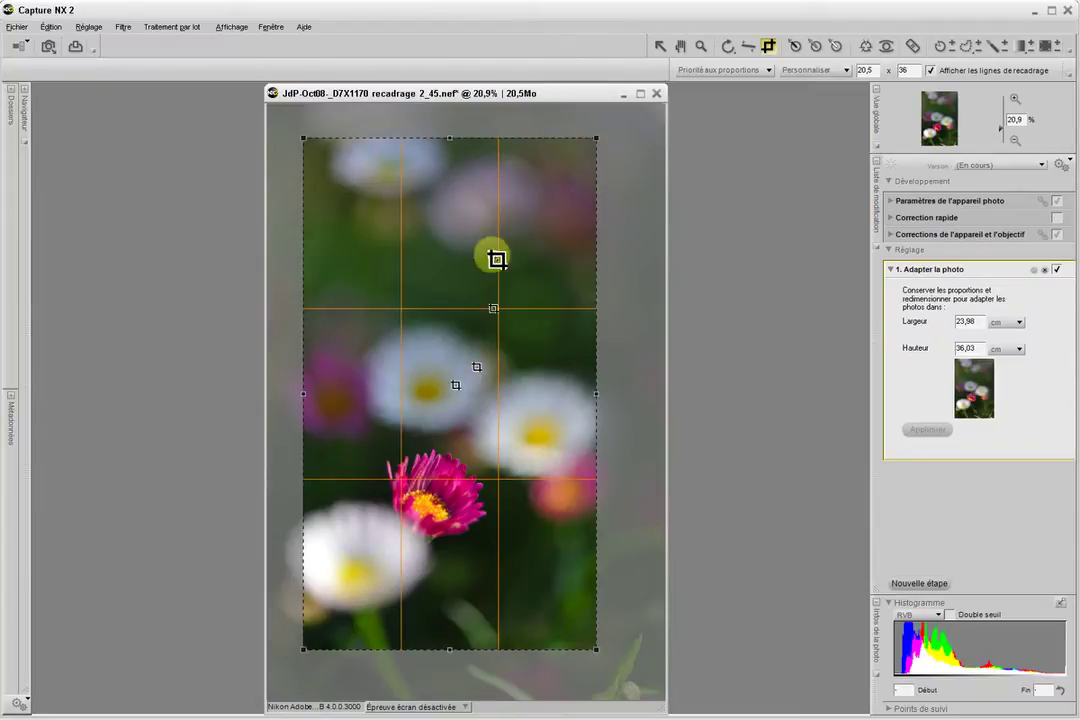
left_click_drag(453, 139, 451, 101)
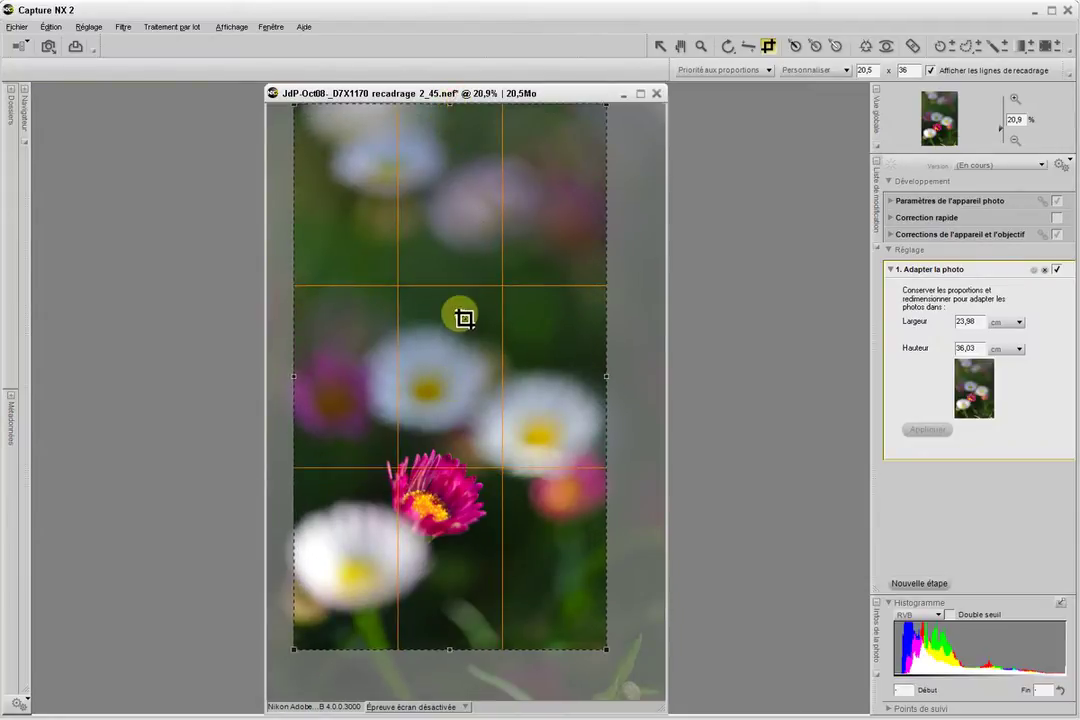
left_click_drag(451, 651, 453, 704)
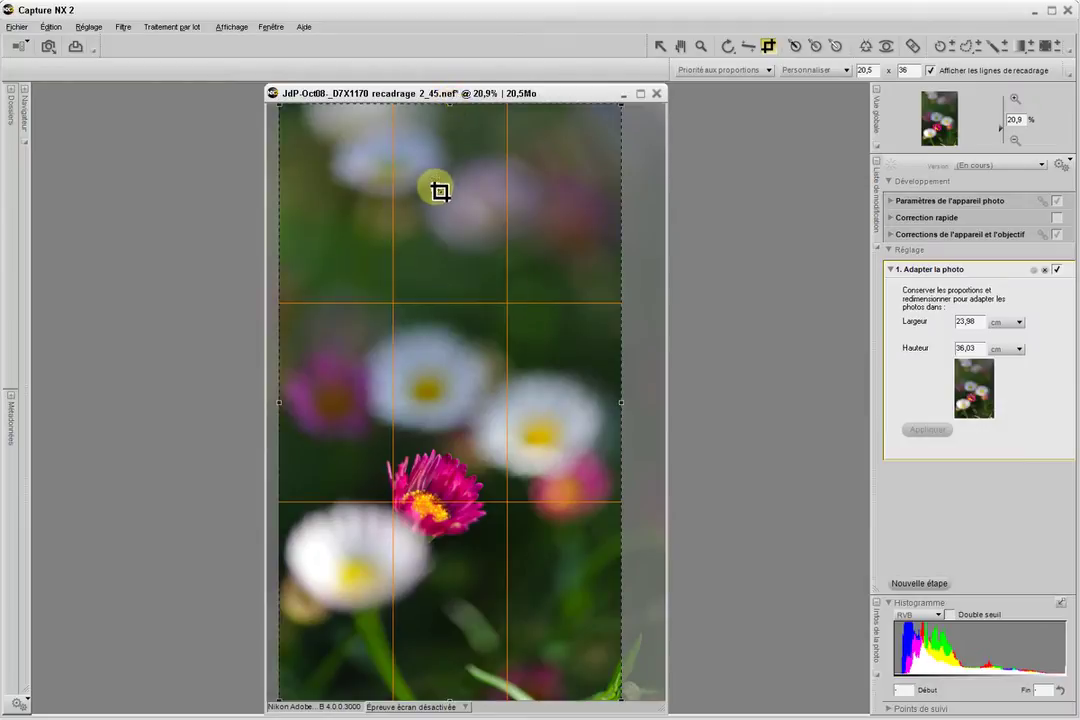
Adjust the crop frame horizontally so the pink flower lies near the lower-left thirds intersection, and apply the crop
left_click_drag(443, 198, 450, 197)
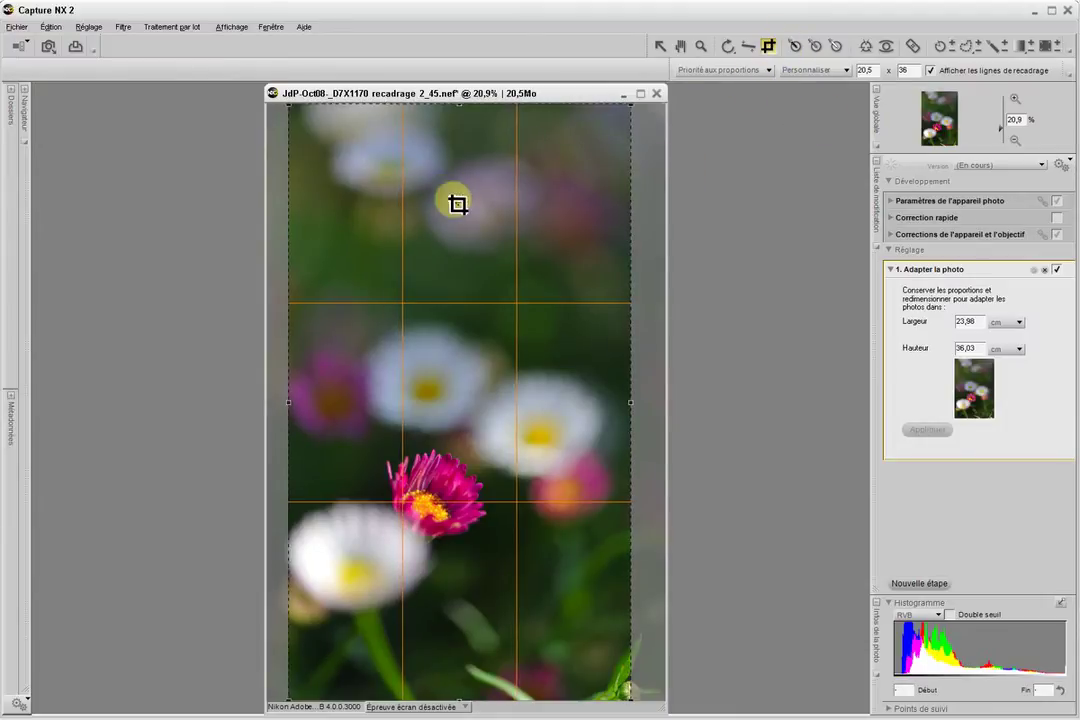
left_click_drag(447, 199, 459, 200)
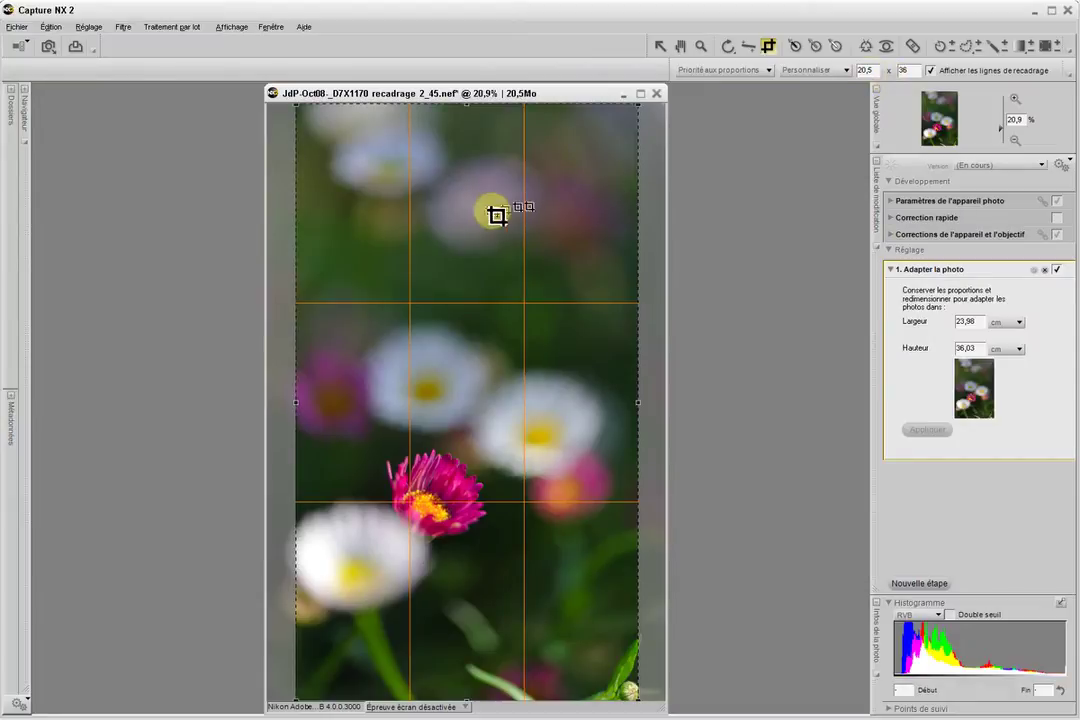
left_click_drag(477, 216, 463, 216)
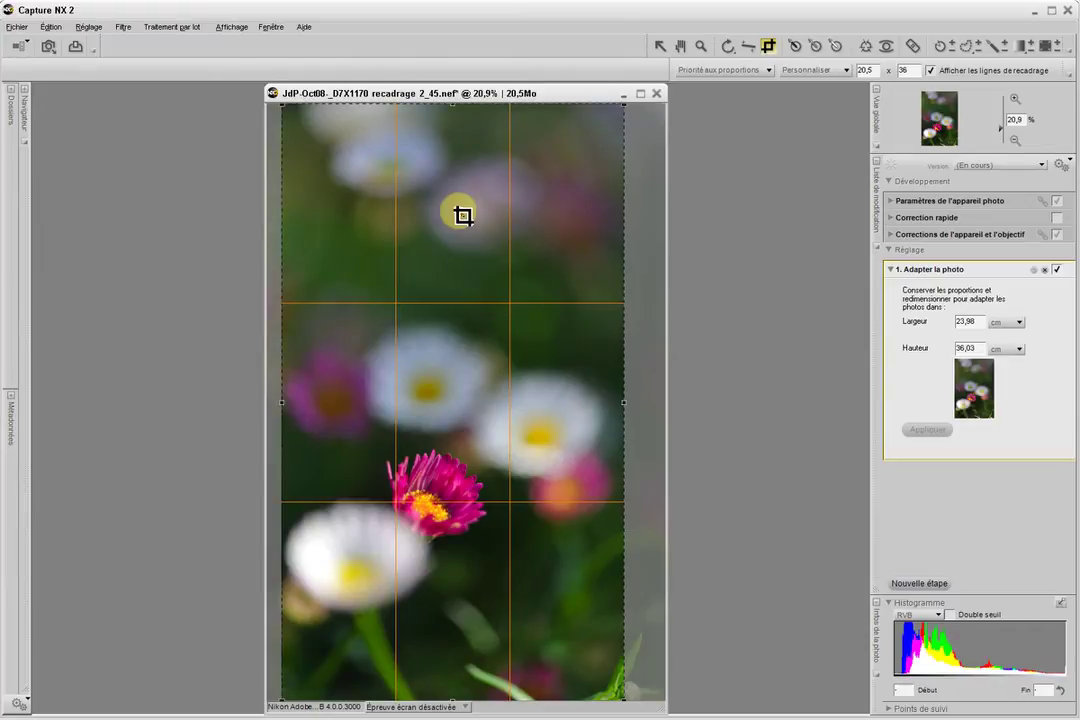
double_click(462, 216)
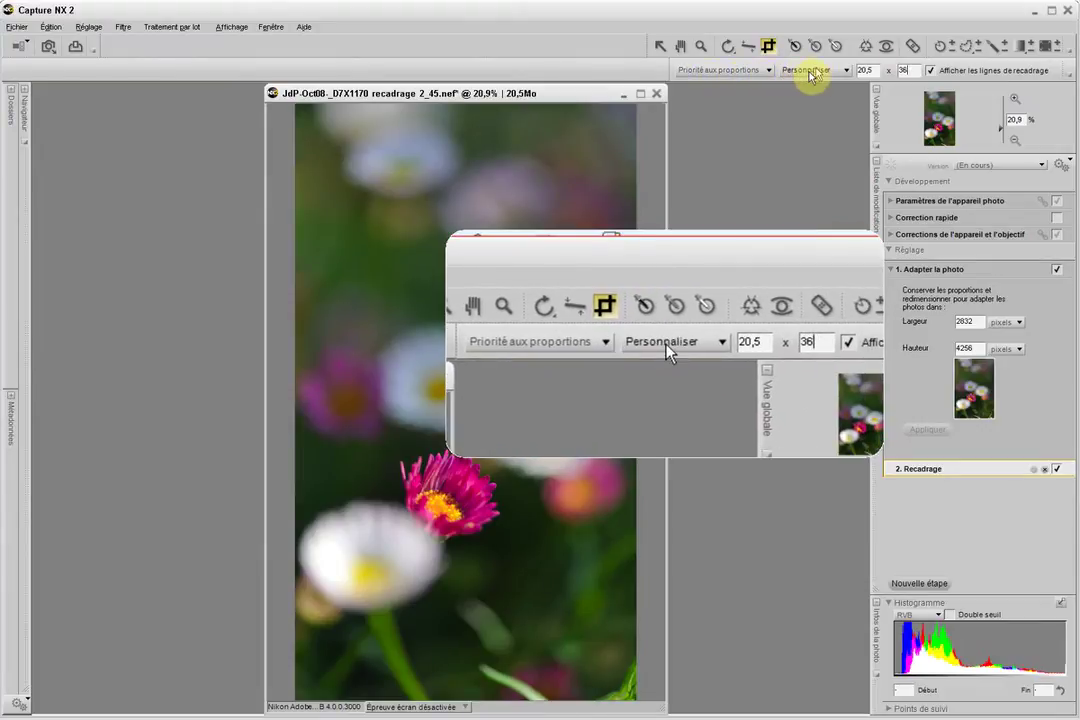
Change the crop proportions to 20,5 x 30,5 and draw a crop frame spanning the full width of the cropped photo
double_click(902, 70)
type("30,5")
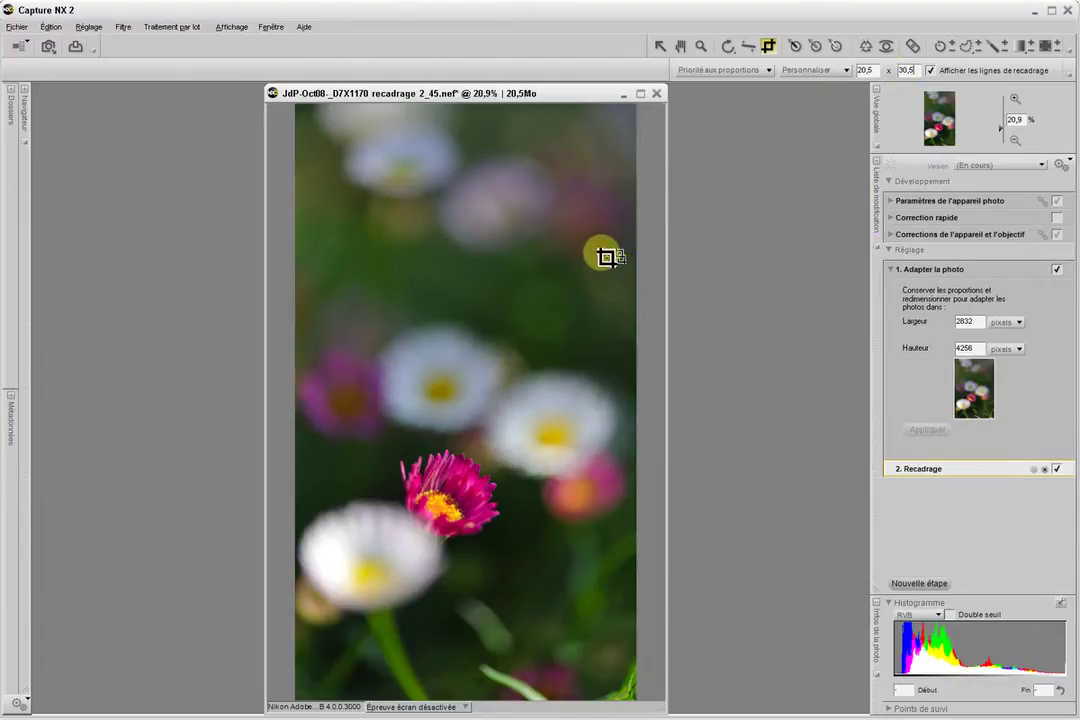
left_click_drag(317, 144, 626, 621)
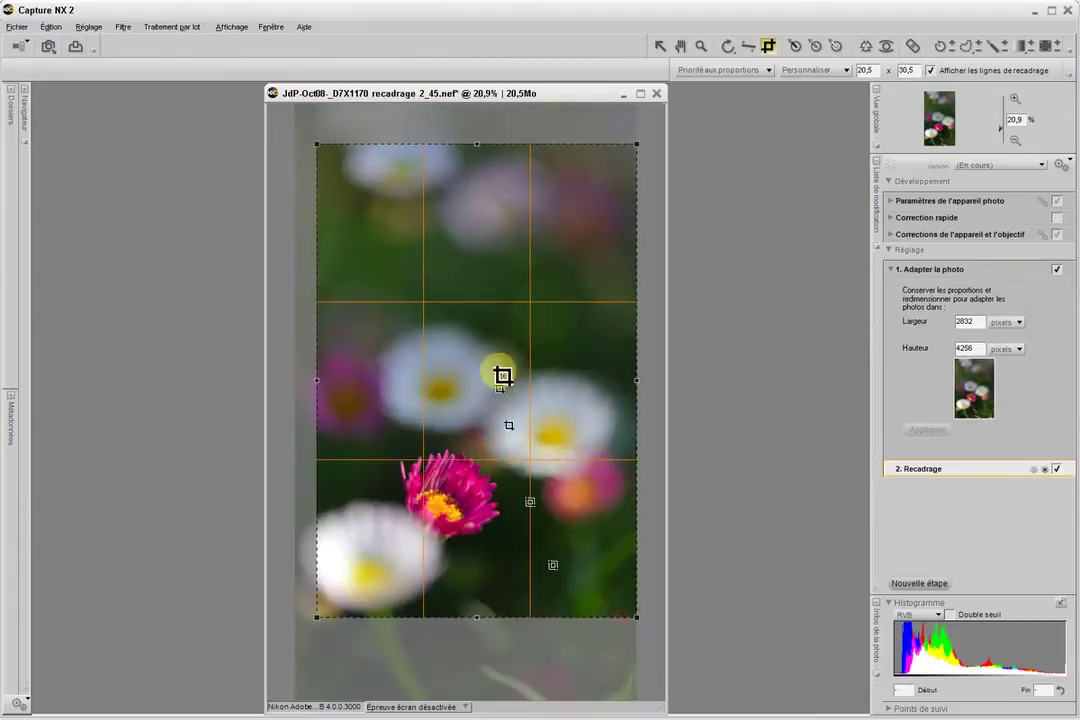
left_click_drag(494, 385, 479, 418)
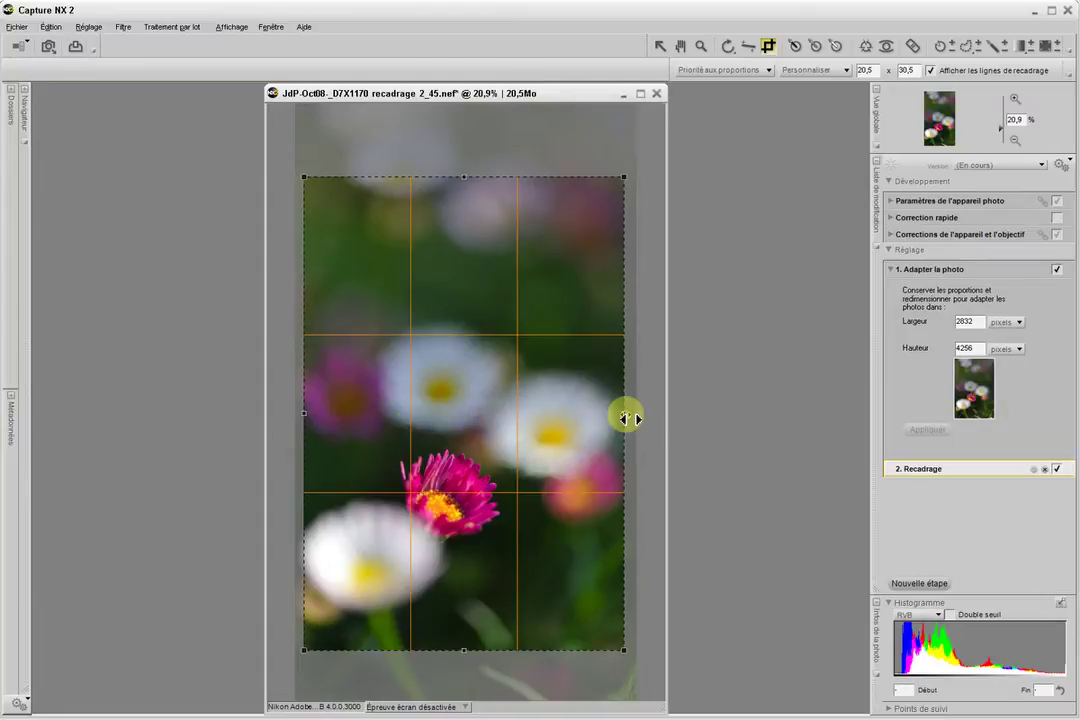
left_click_drag(625, 418, 637, 418)
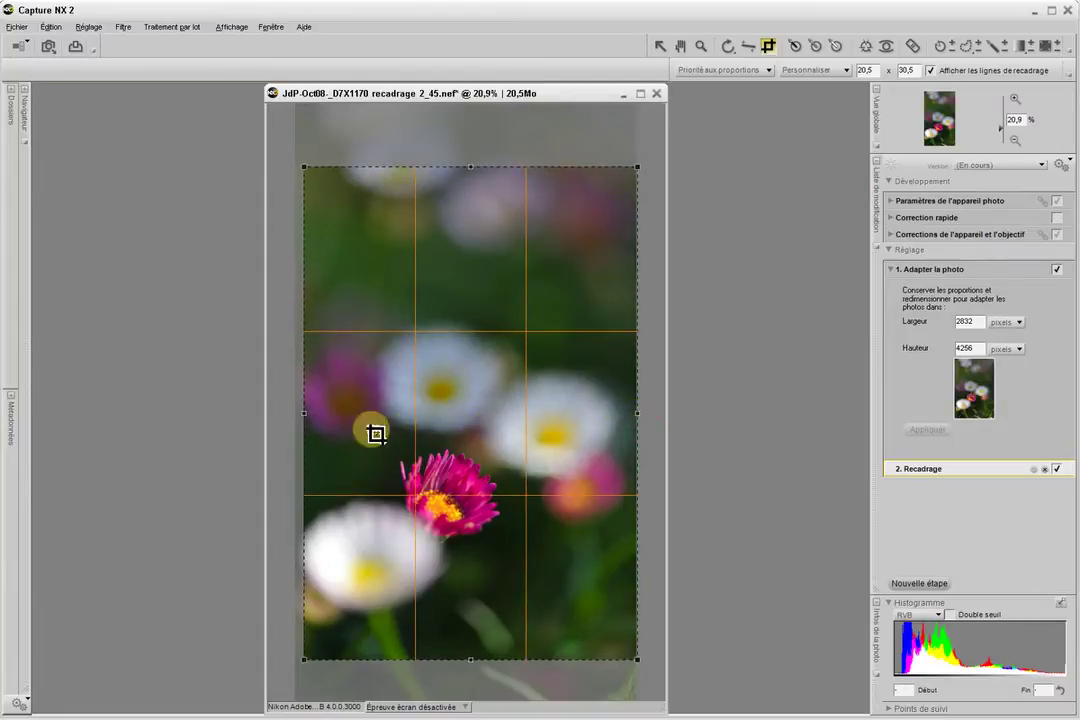
left_click_drag(306, 415, 280, 419)
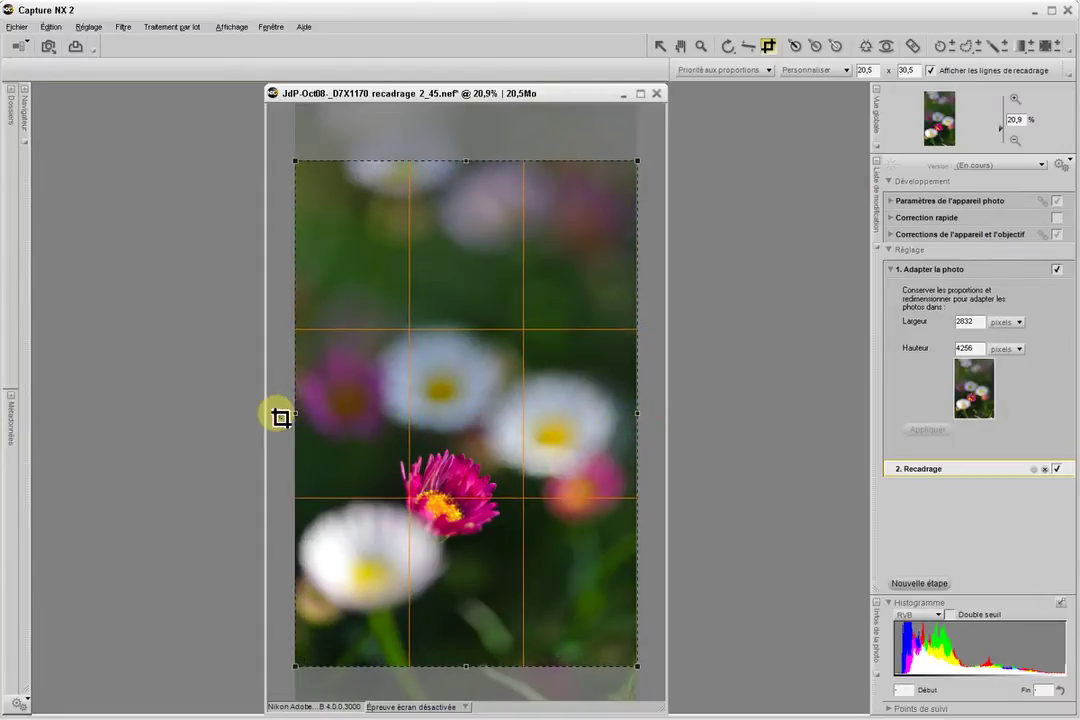
Move the crop frame up until the lower thirds line meets the top of the pink flower, and apply the crop
mouse_move(470, 405)
left_mouse_down()
mouse_move(468, 422)
mouse_move(467, 399)
left_mouse_up()
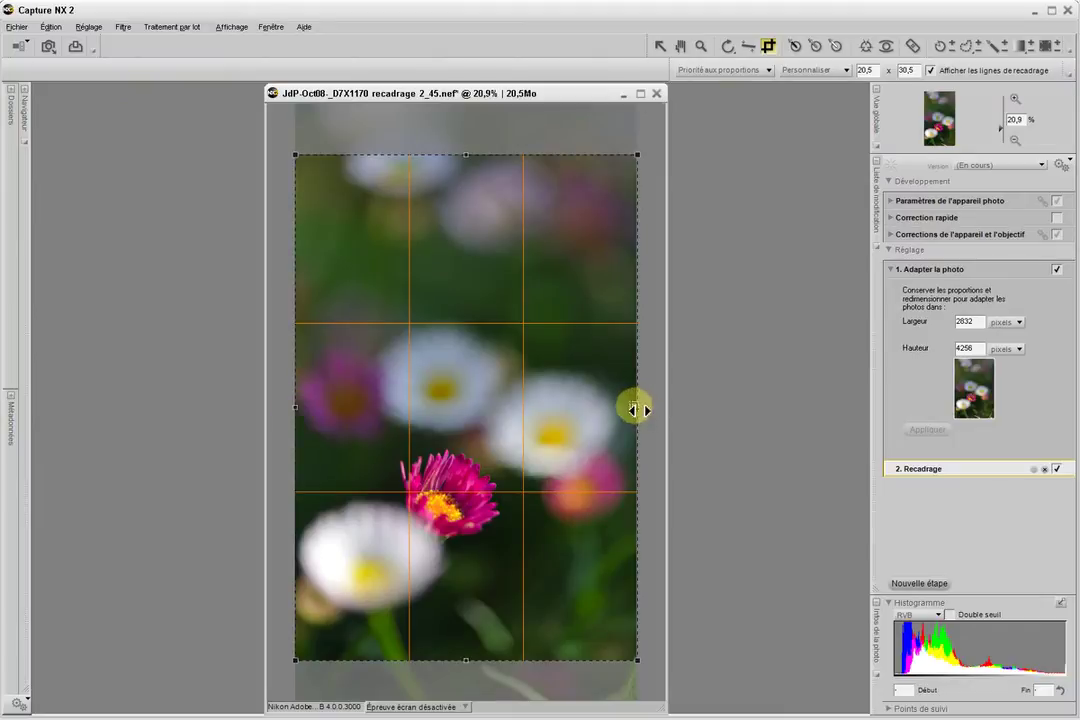
mouse_move(470, 393)
left_mouse_down()
mouse_move(469, 408)
mouse_move(468, 390)
left_mouse_up()
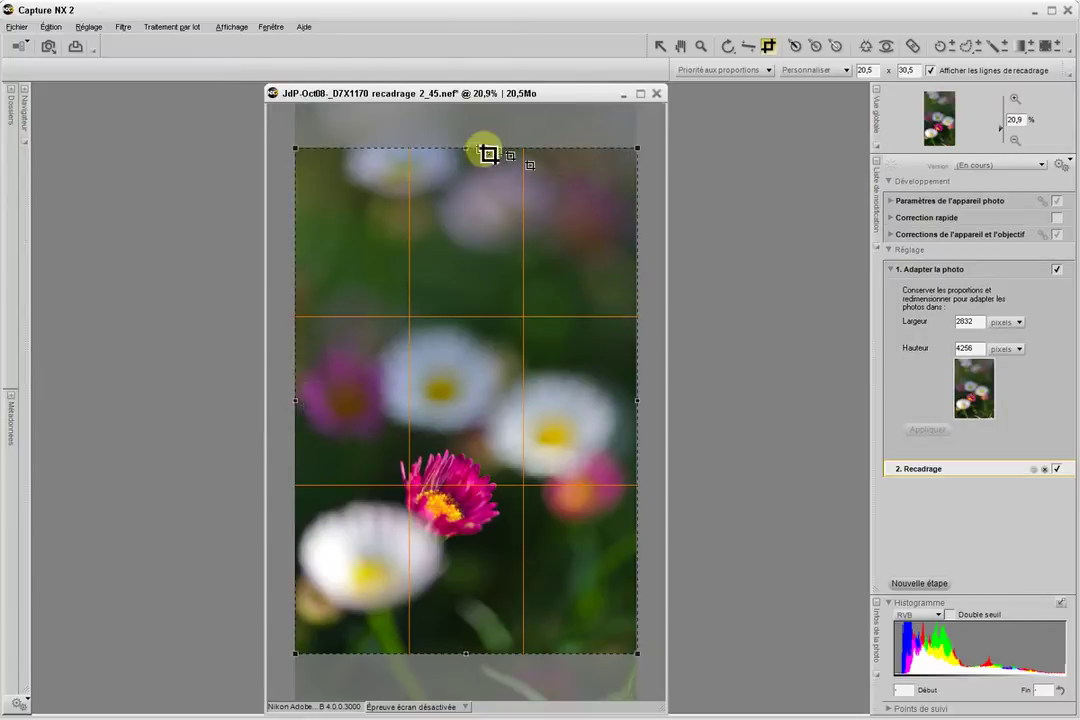
mouse_move(471, 389)
left_mouse_down()
mouse_move(465, 410)
mouse_move(465, 366)
left_mouse_up()
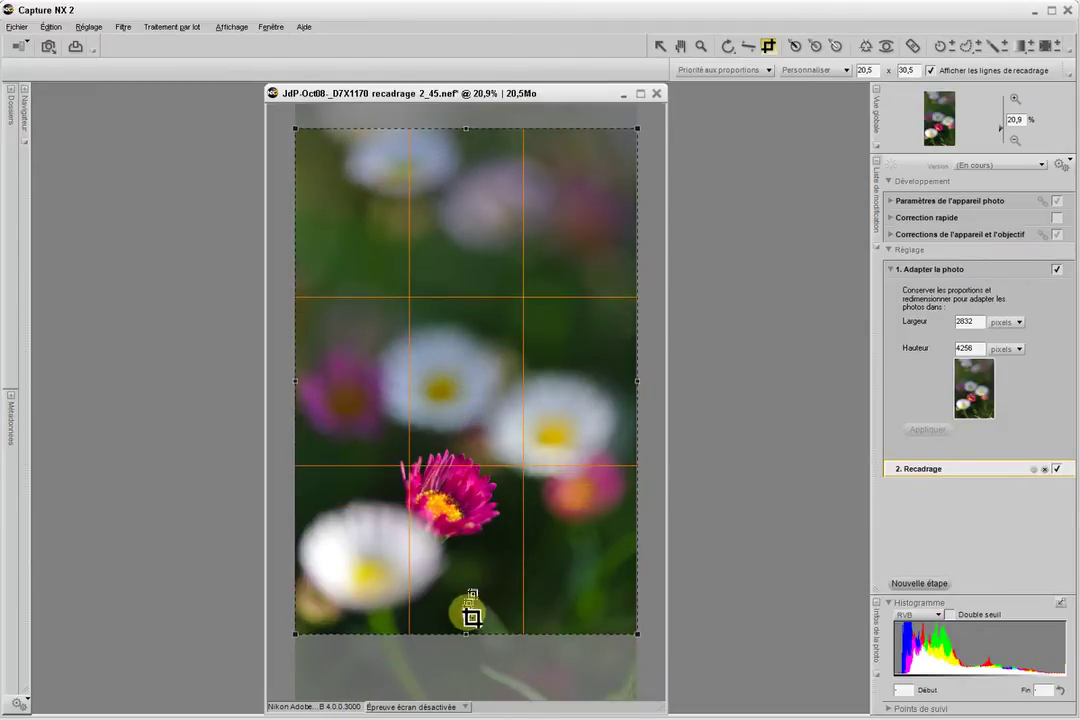
left_click_drag(463, 192, 463, 186)
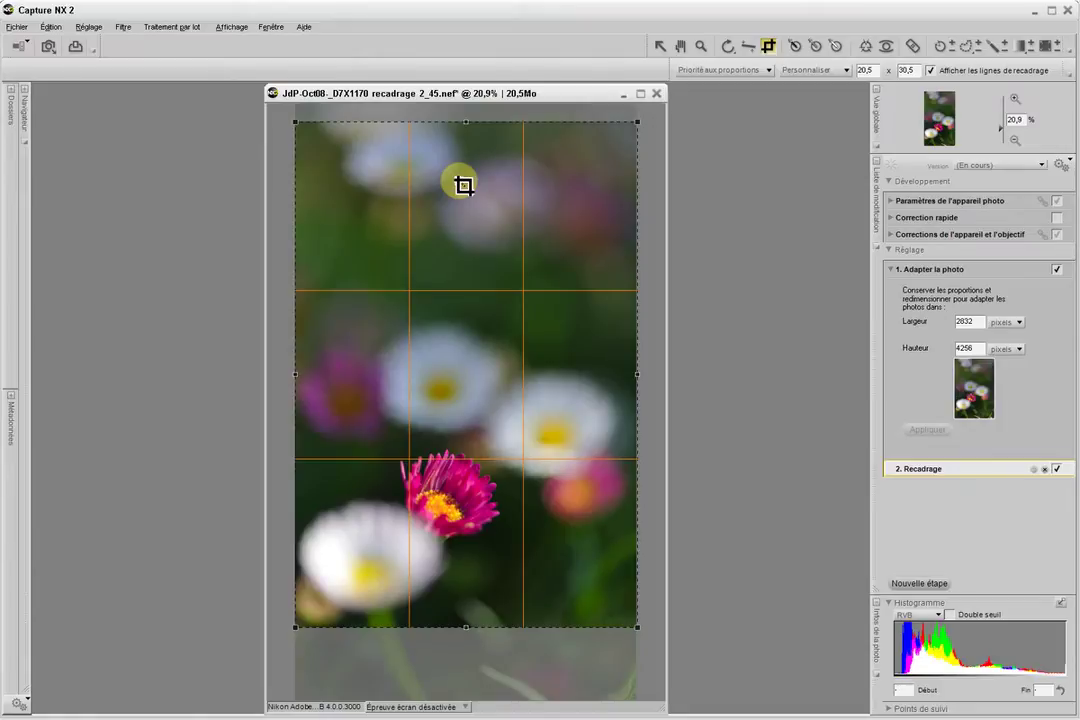
double_click(463, 185)
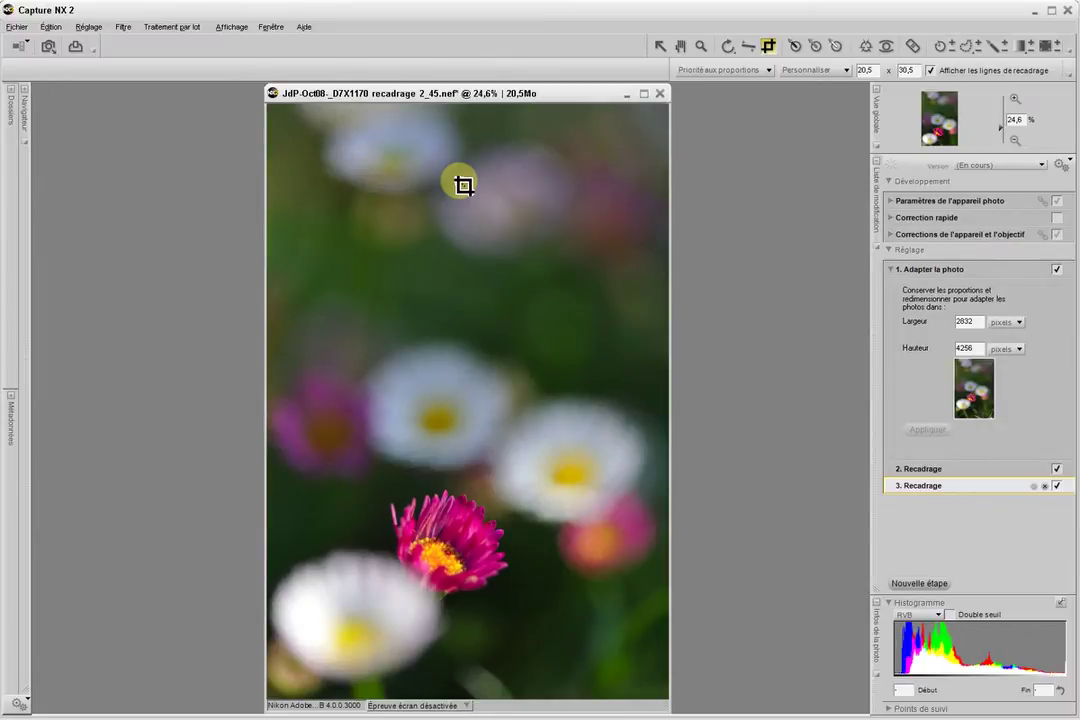
Leave the Crop tool and add another Adapter la photo adjustment with its dimensions in cm to check the cropped size
left_click(659, 47)
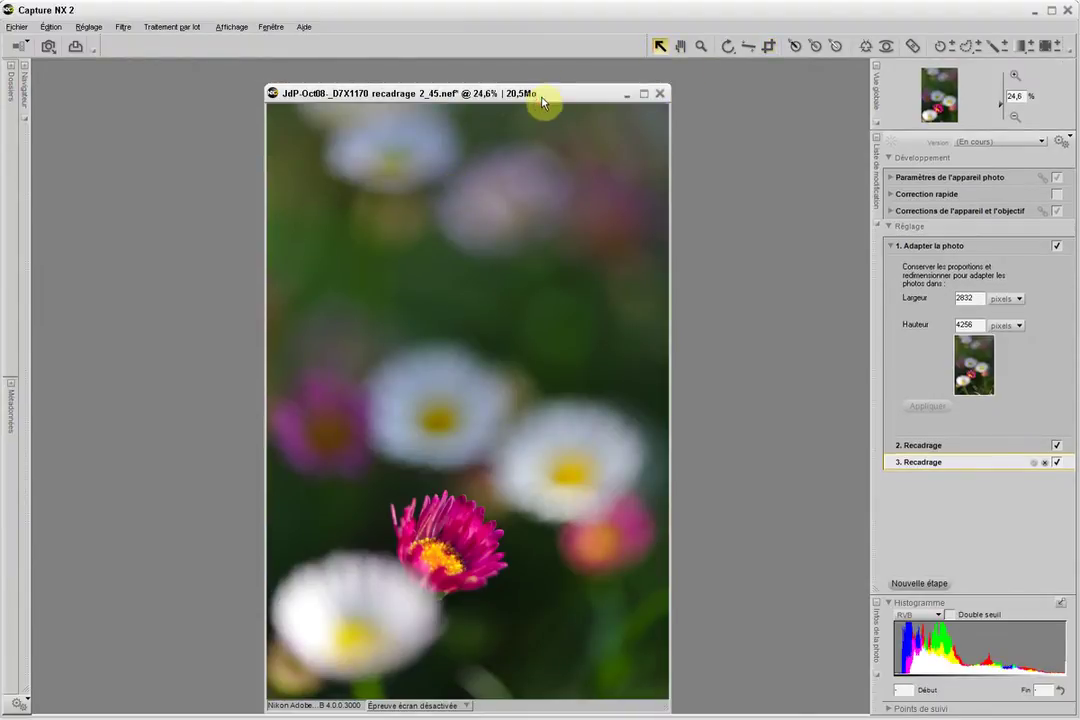
left_click_drag(544, 88, 543, 75)
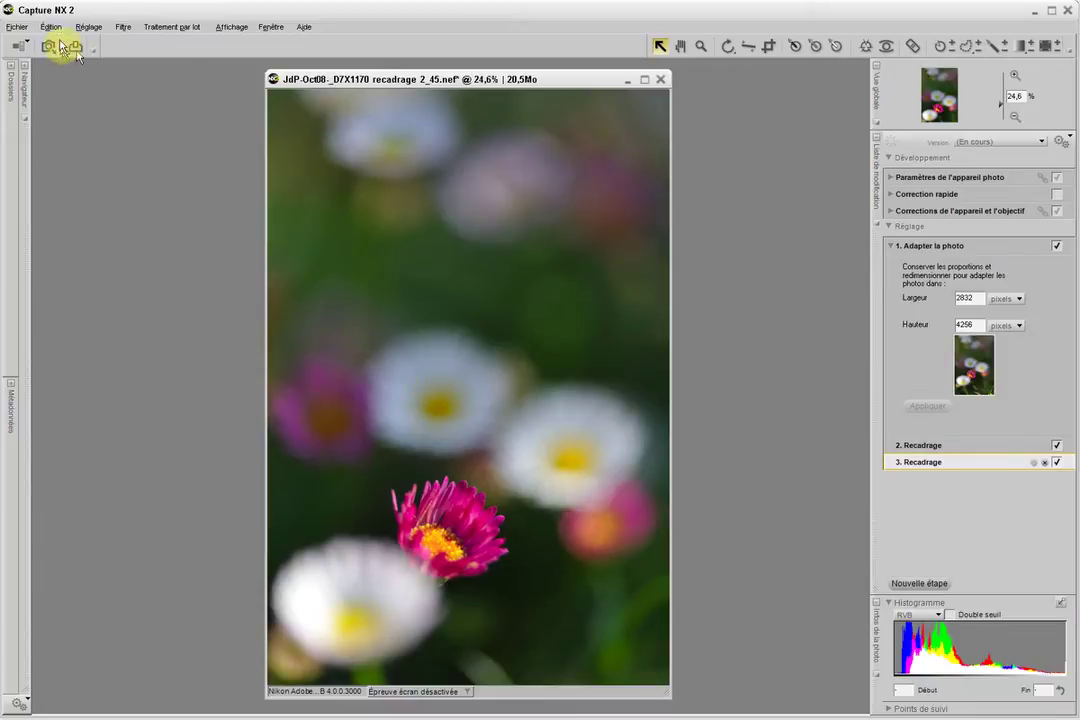
left_click(51, 28)
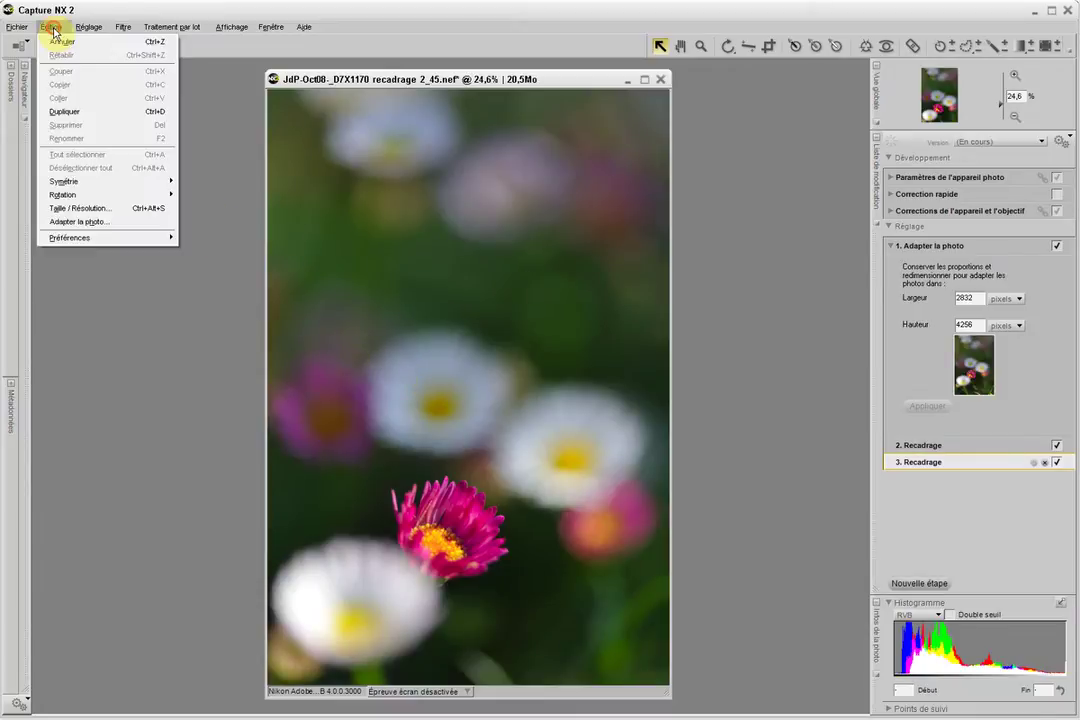
left_click(116, 224)
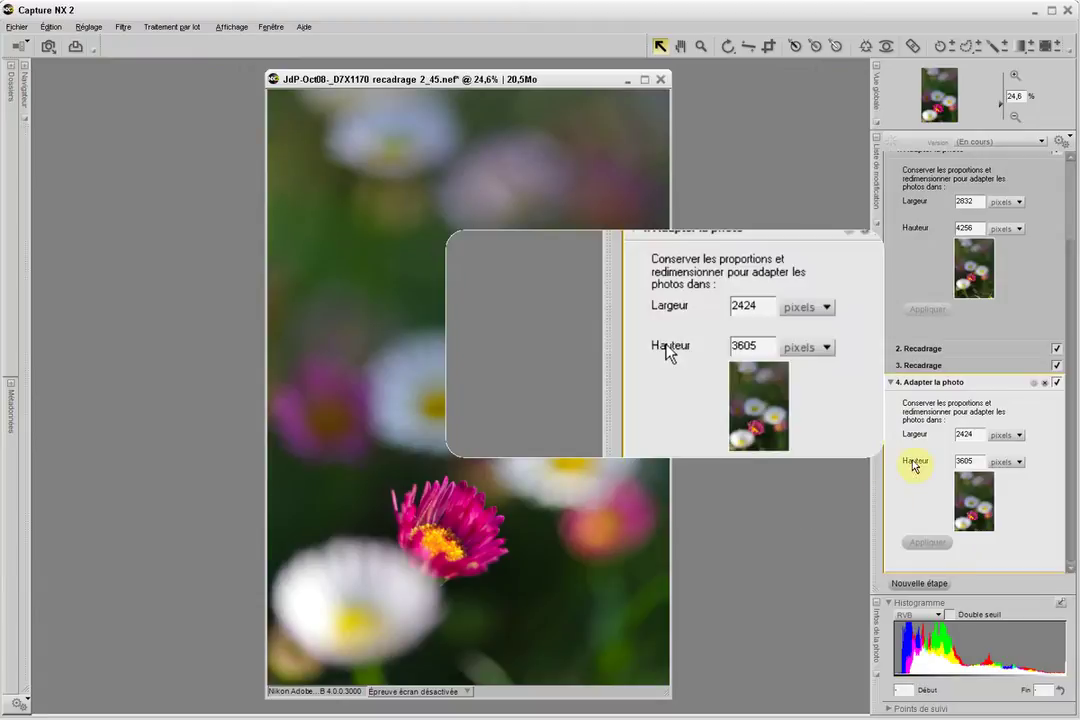
left_click(1019, 437)
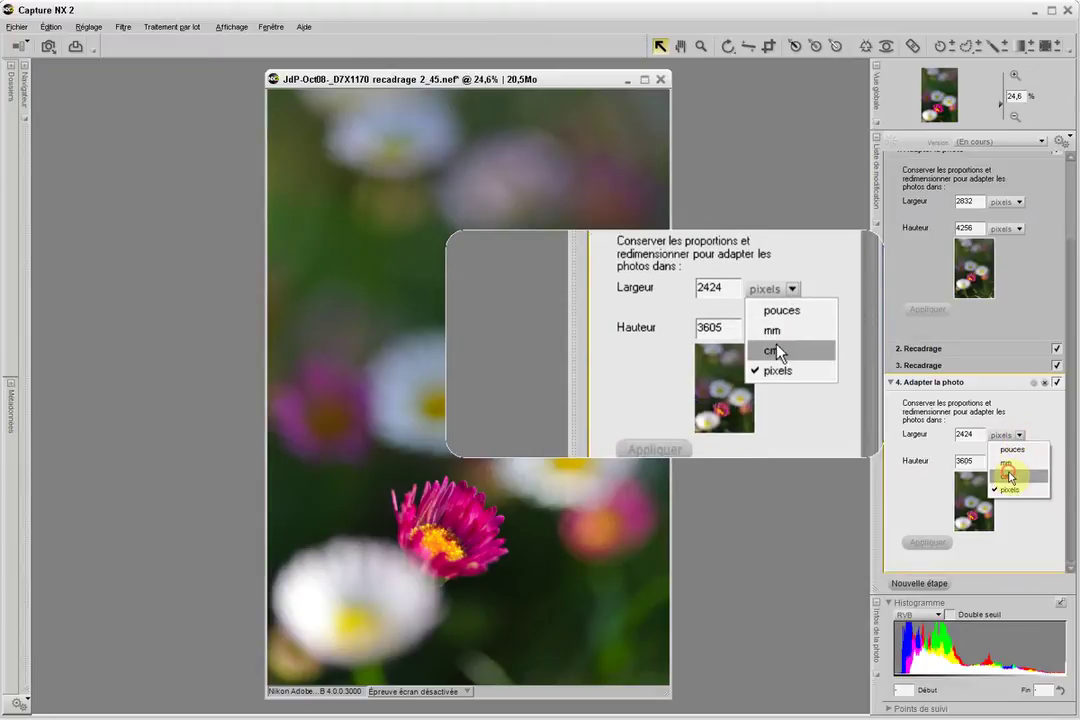
left_click(1008, 476)
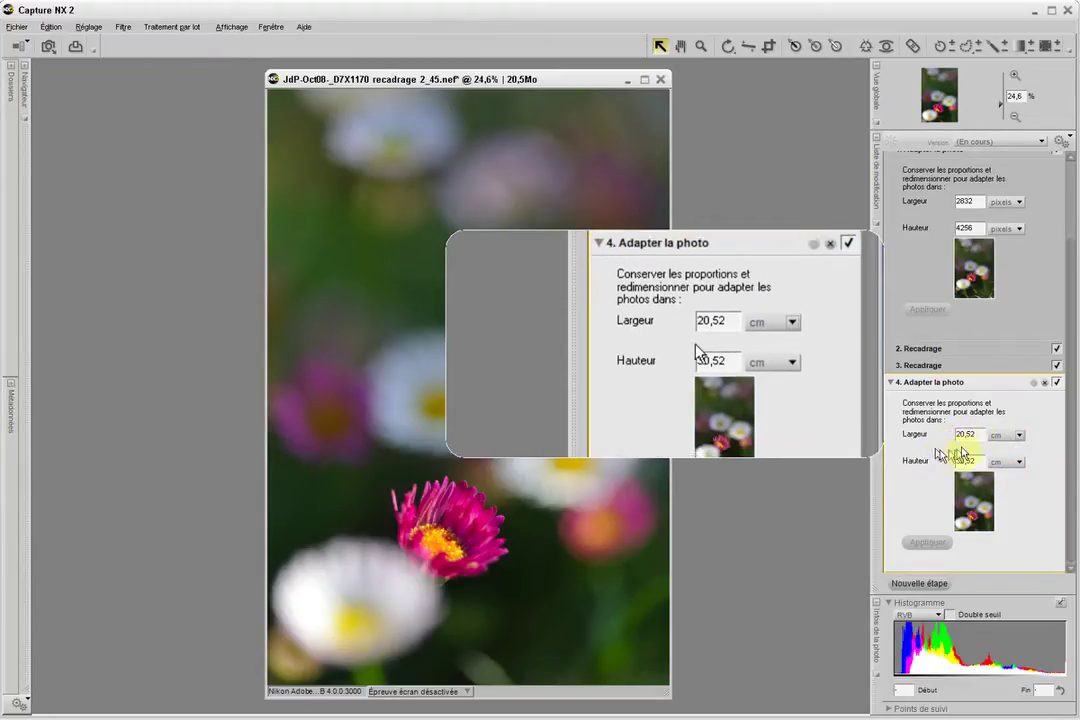